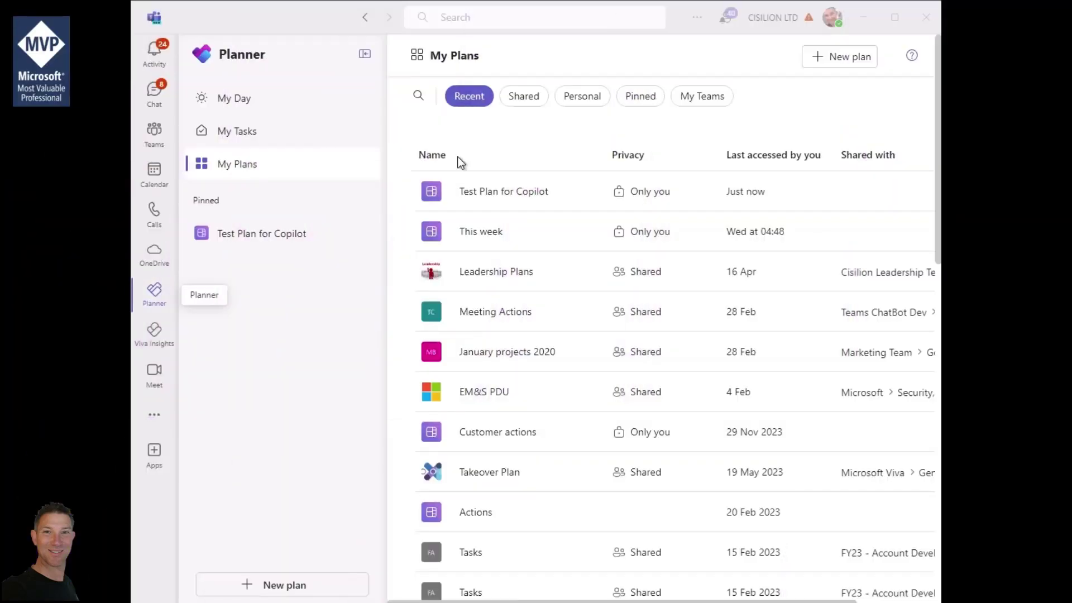
Create a premium plan named 'Azure Expert MSP Plan' and add it to the pinned plans
left_click(842, 58)
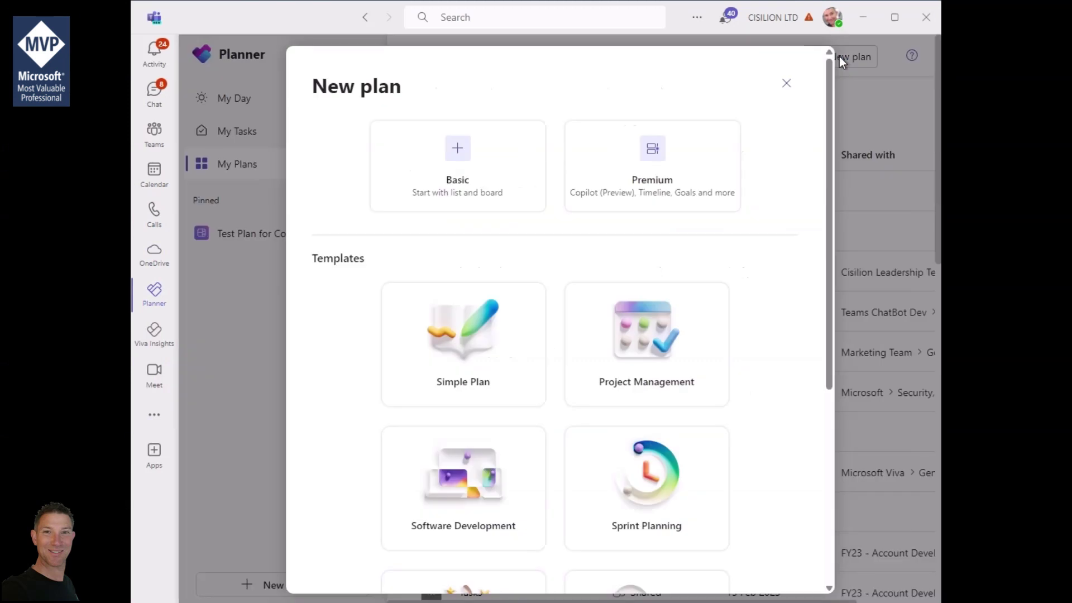
left_click(659, 212)
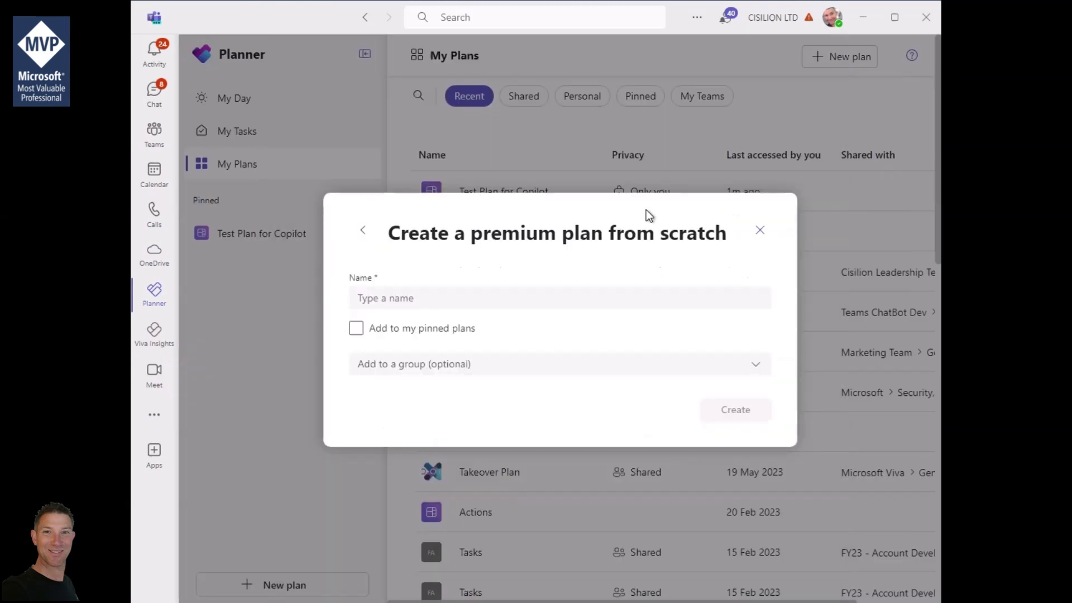
left_click(521, 302)
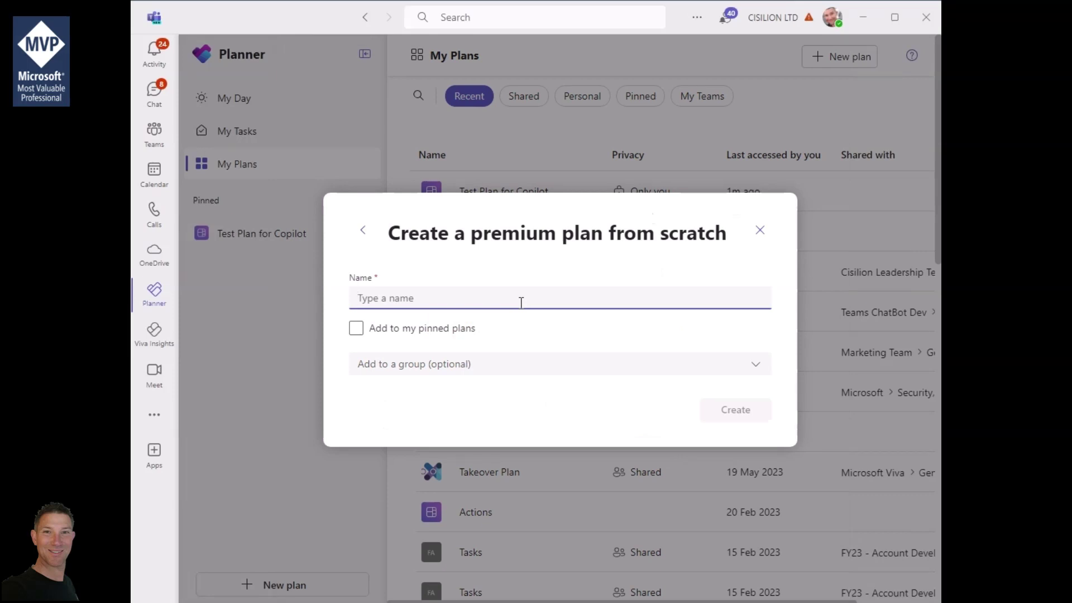
type("Azure Expert MSP Plan")
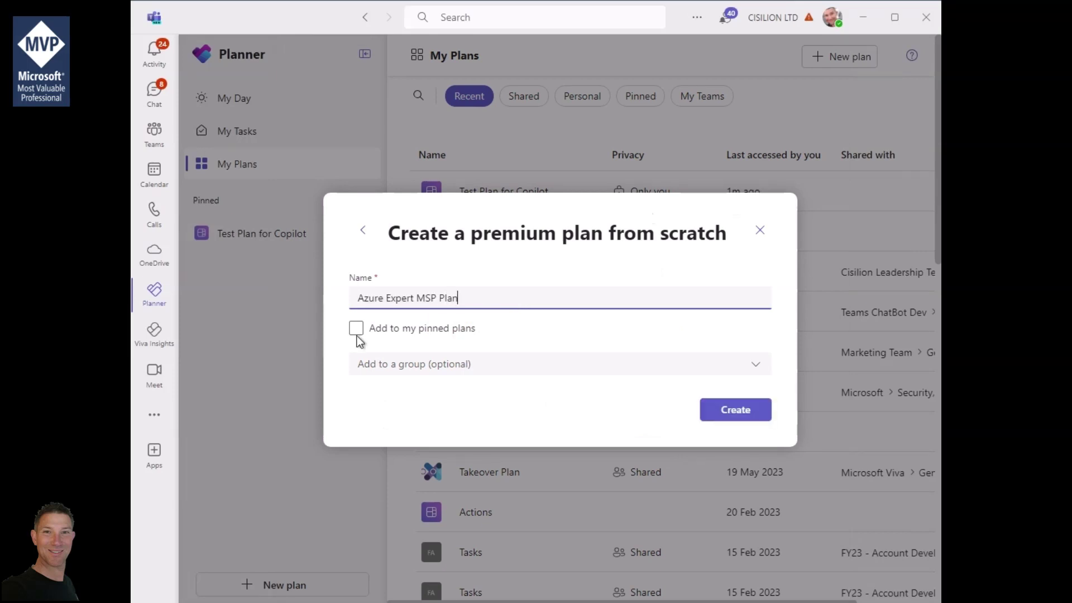
left_click(356, 333)
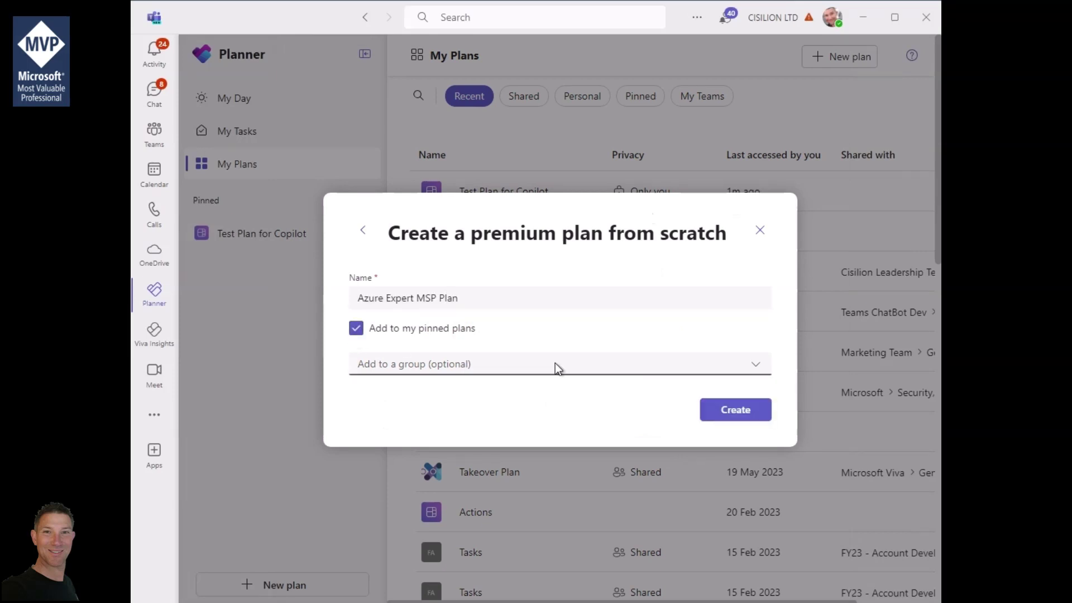
left_click(733, 411)
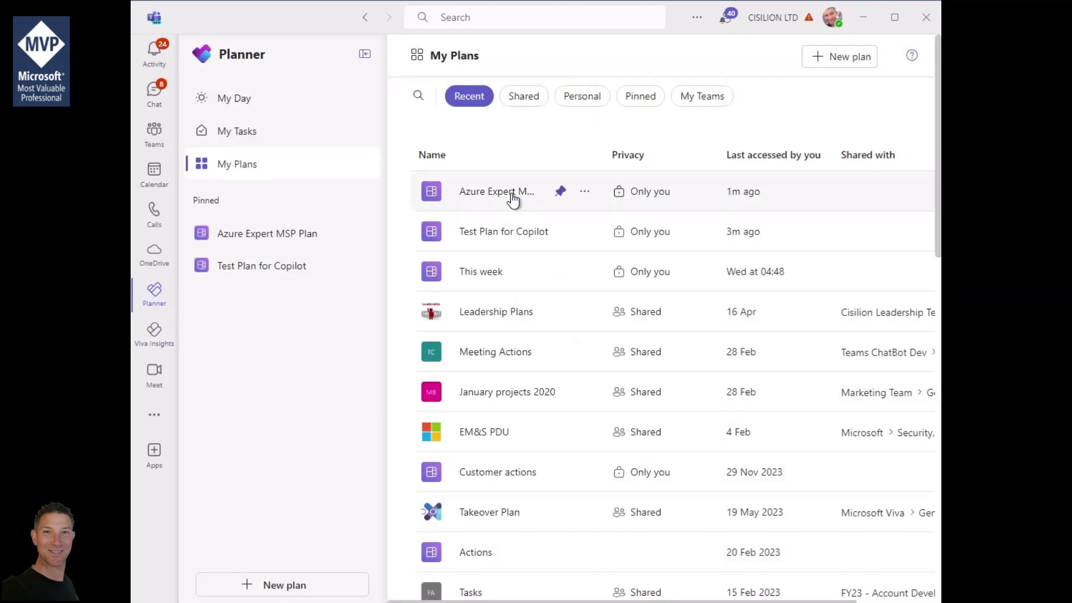
In the Azure Expert MSP Plan, ask Copilot to build a plan tracking progress toward Azure Expert MSP status
left_click(512, 193)
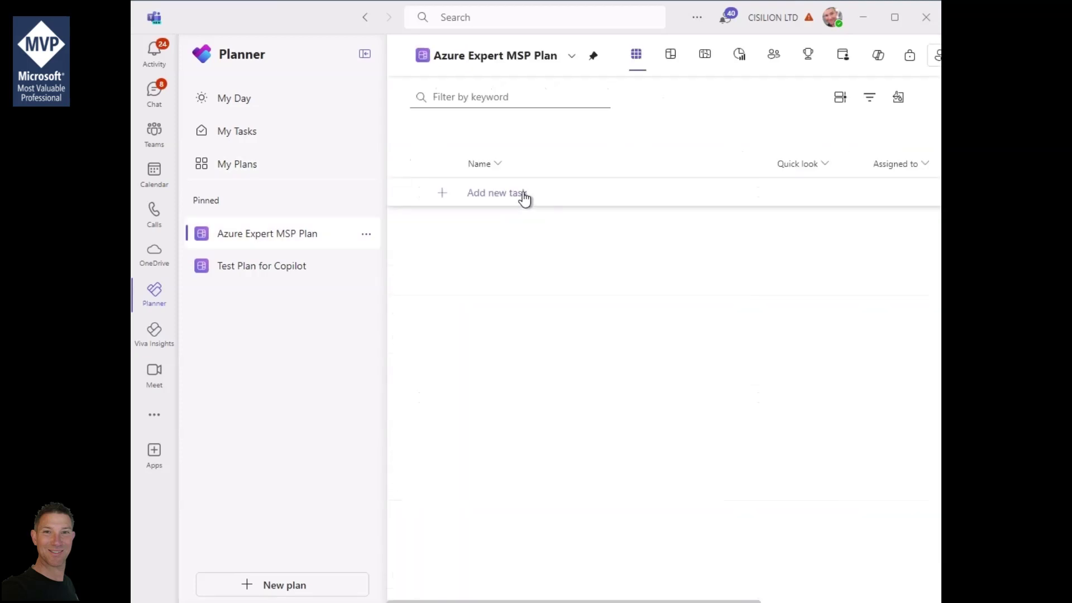
left_click(878, 54)
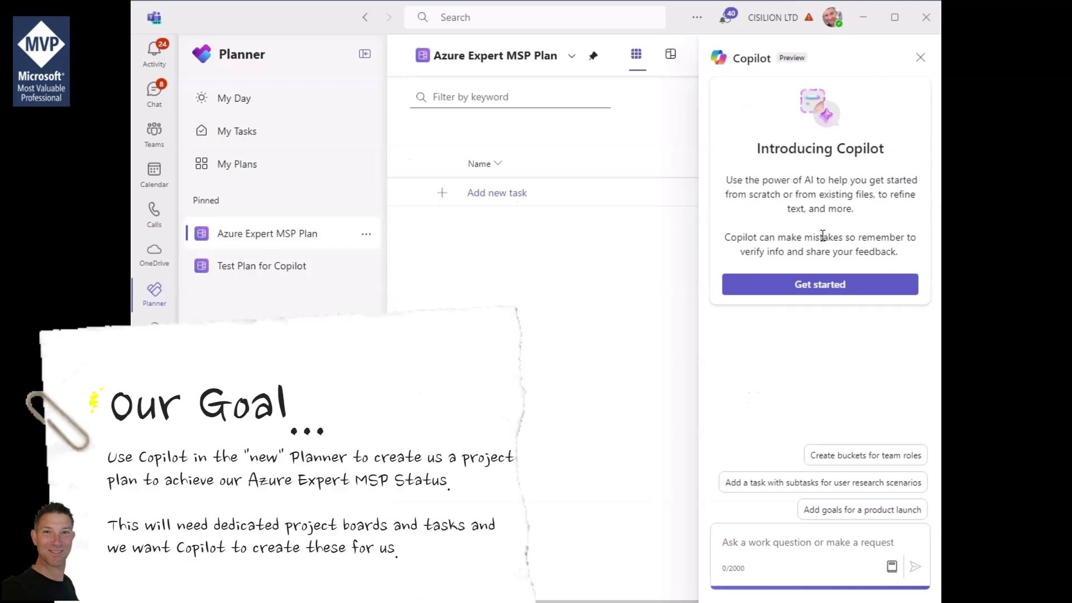
left_click(755, 546)
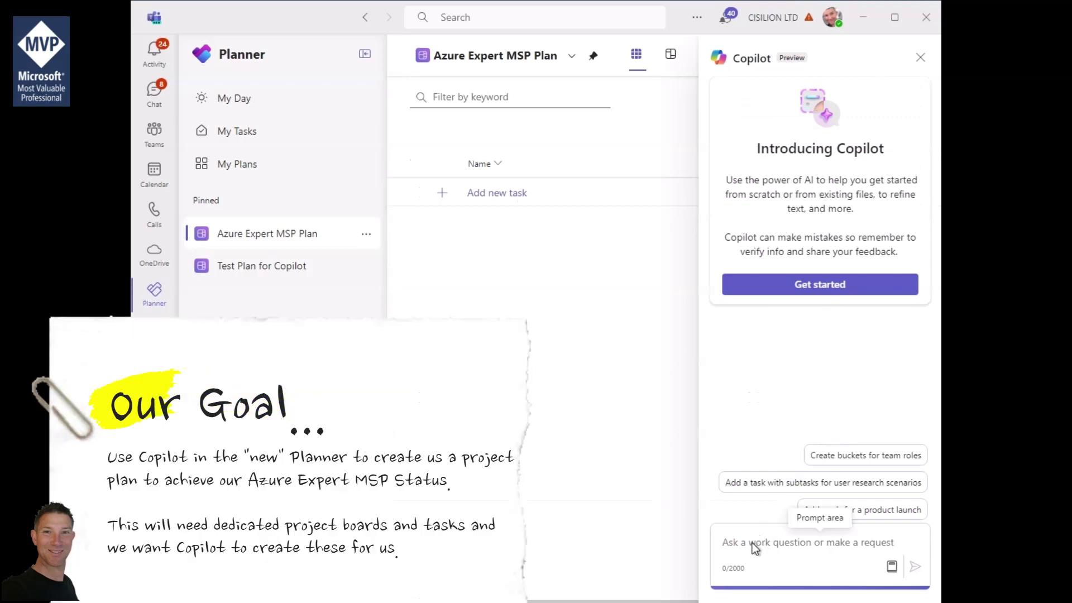
type("I need a p")
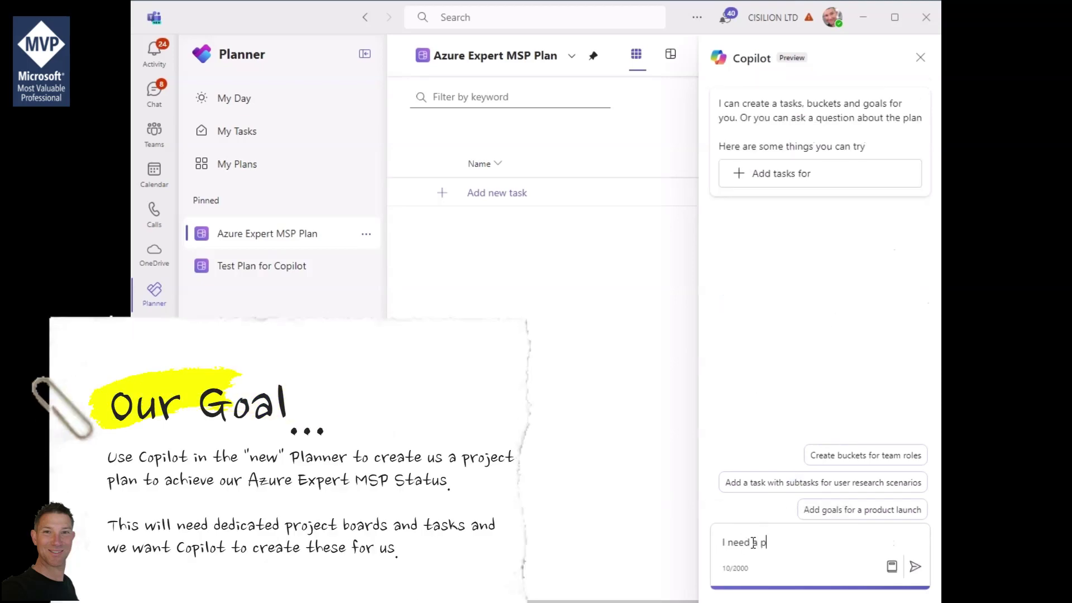
type("lan to help us manage and track our")
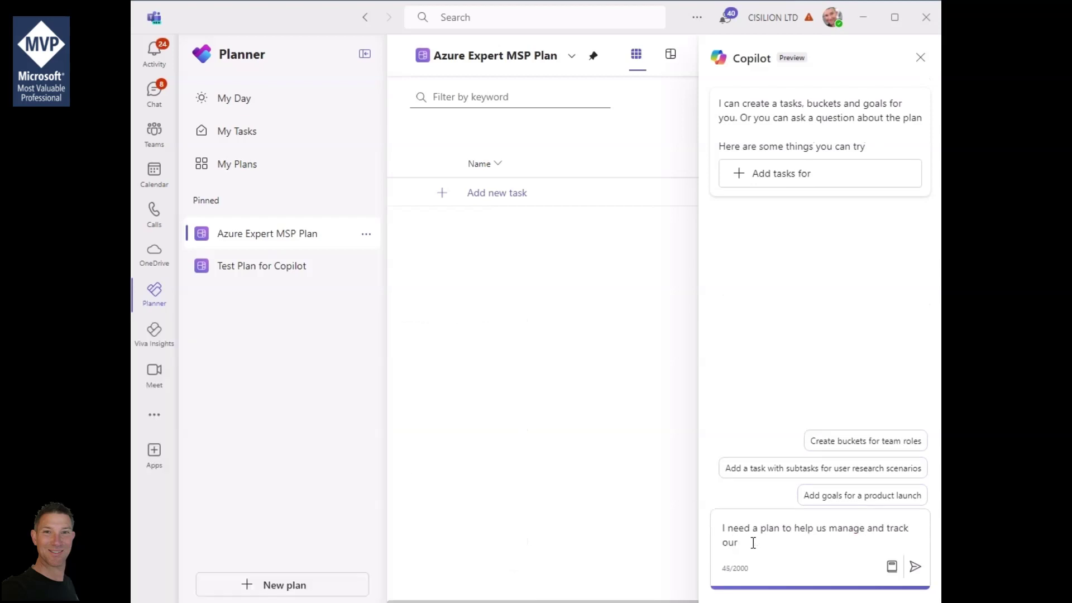
type(" progression to achieve")
key("BackSpace")
key("BackSpace")
type("eve A")
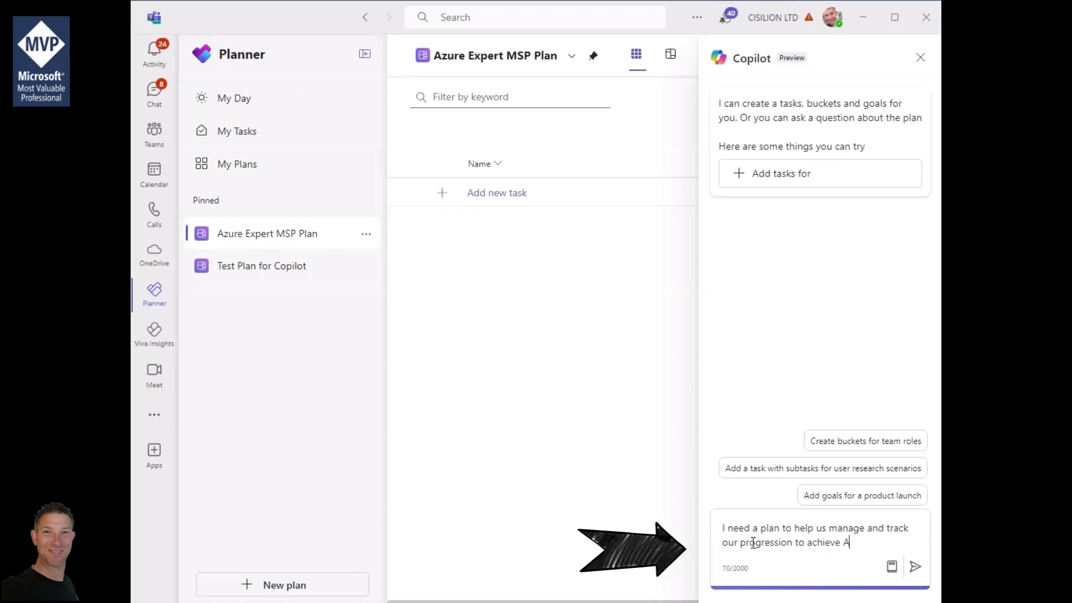
type("zure Expert MSP ")
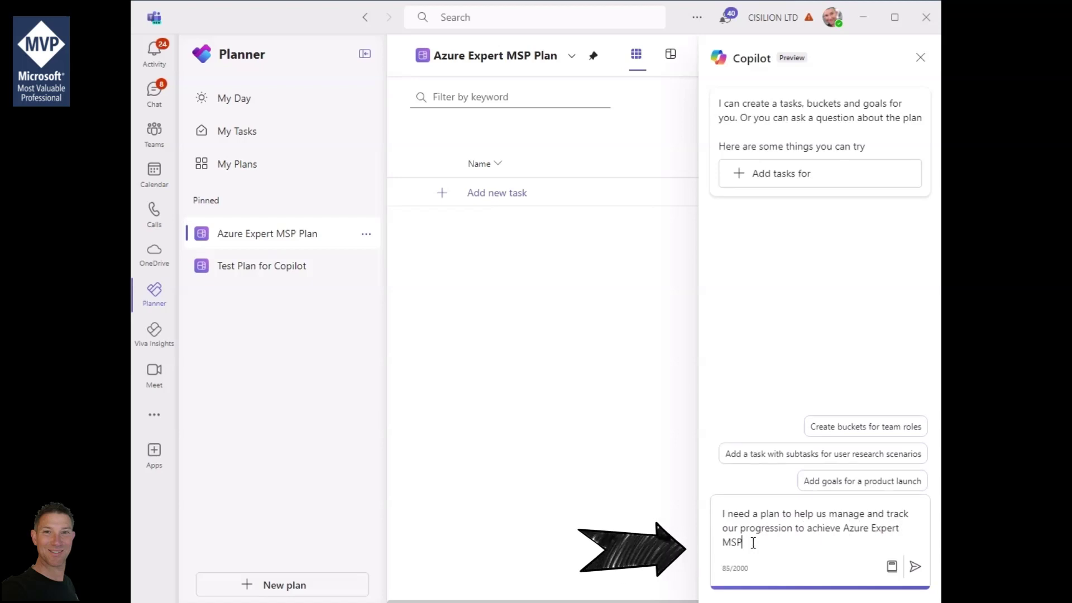
type("status. can you build me a plan please")
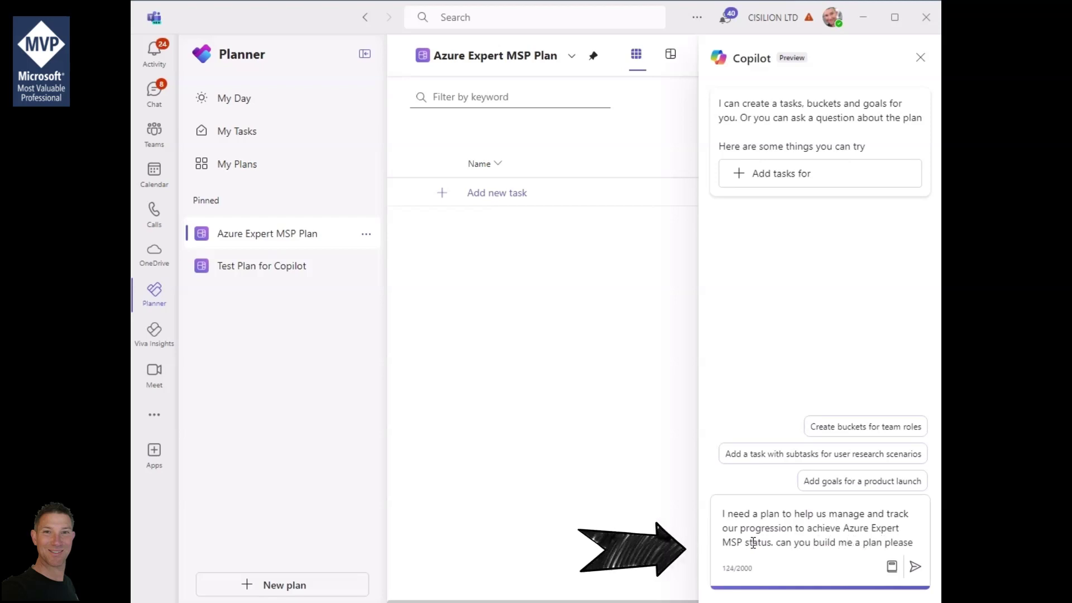
left_click(916, 567)
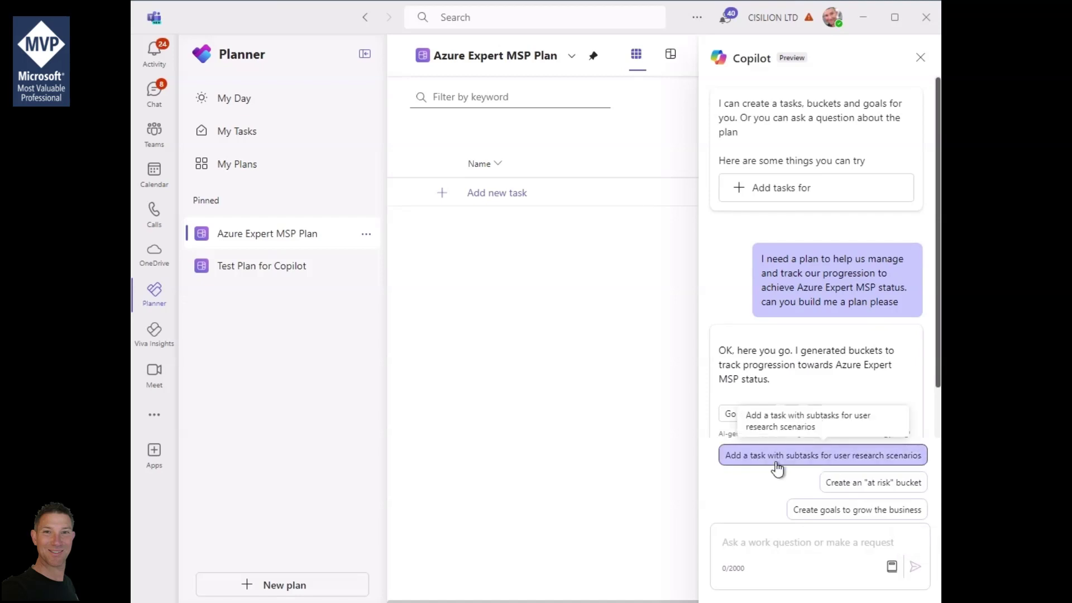
left_click(732, 414)
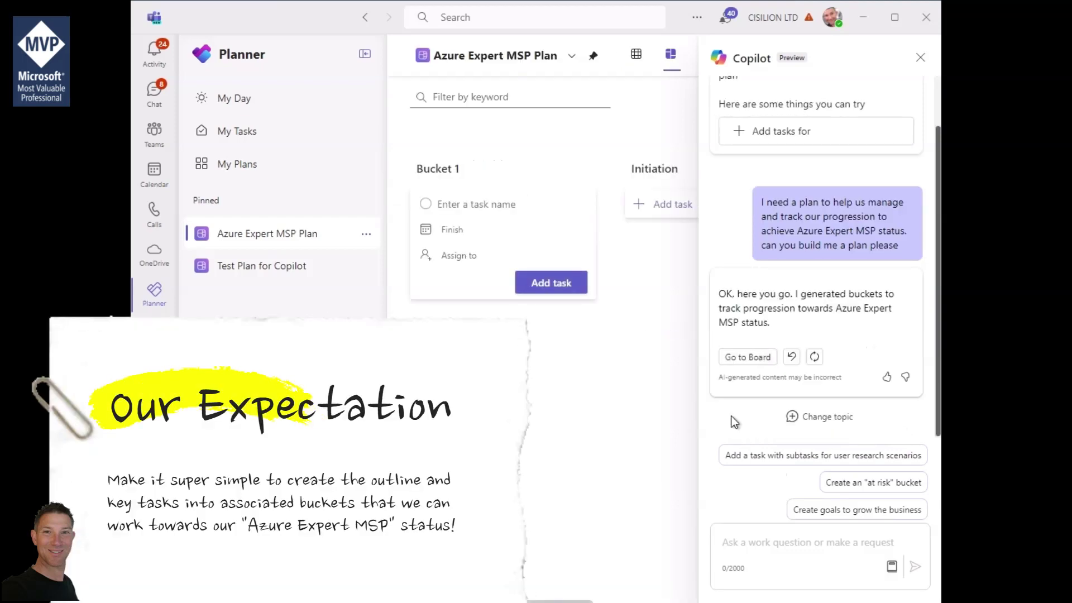
left_click(920, 58)
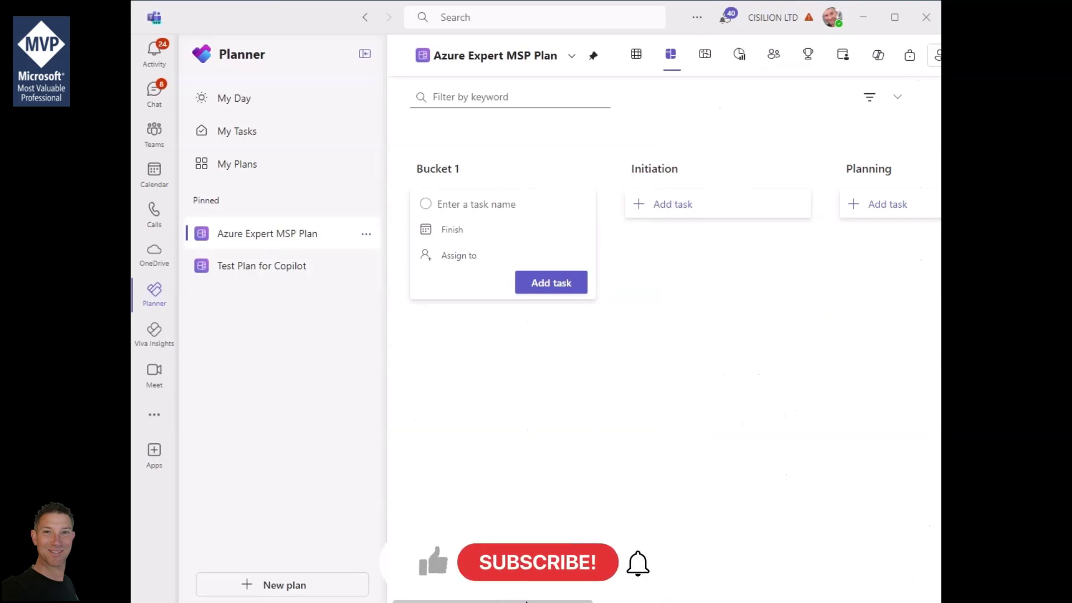
scroll(597, 602, "right", 3)
scroll(597, 601, "right", 5)
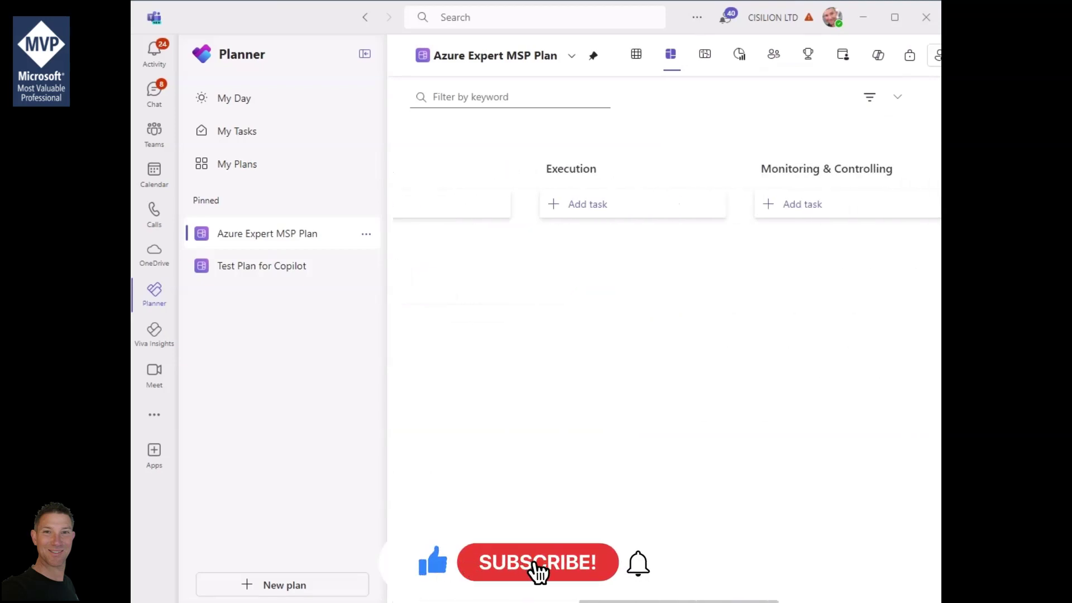
scroll(596, 602, "left", 6)
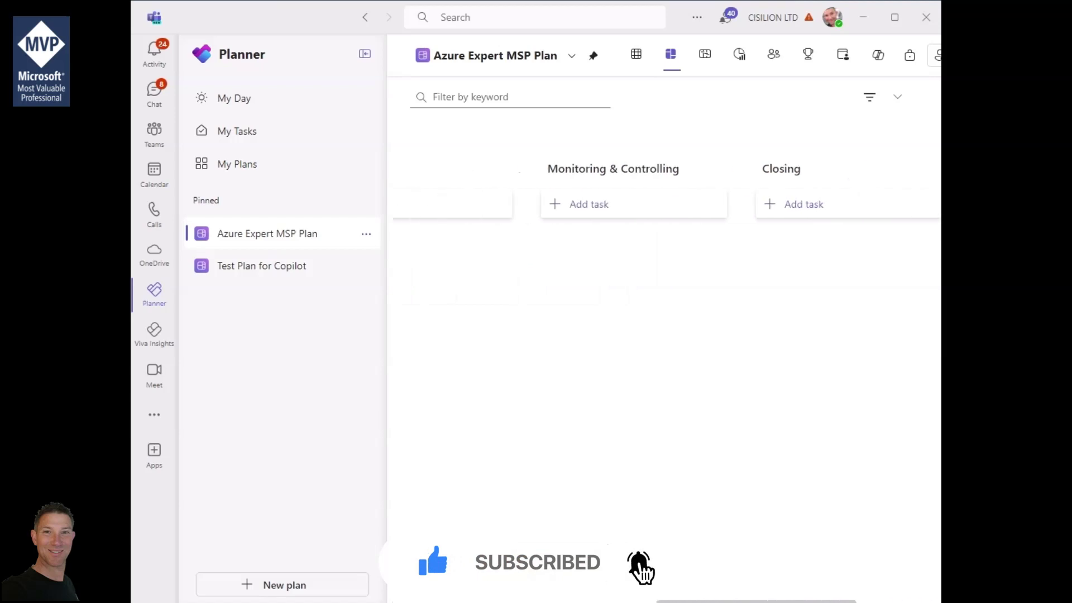
scroll(656, 397, "left", 2)
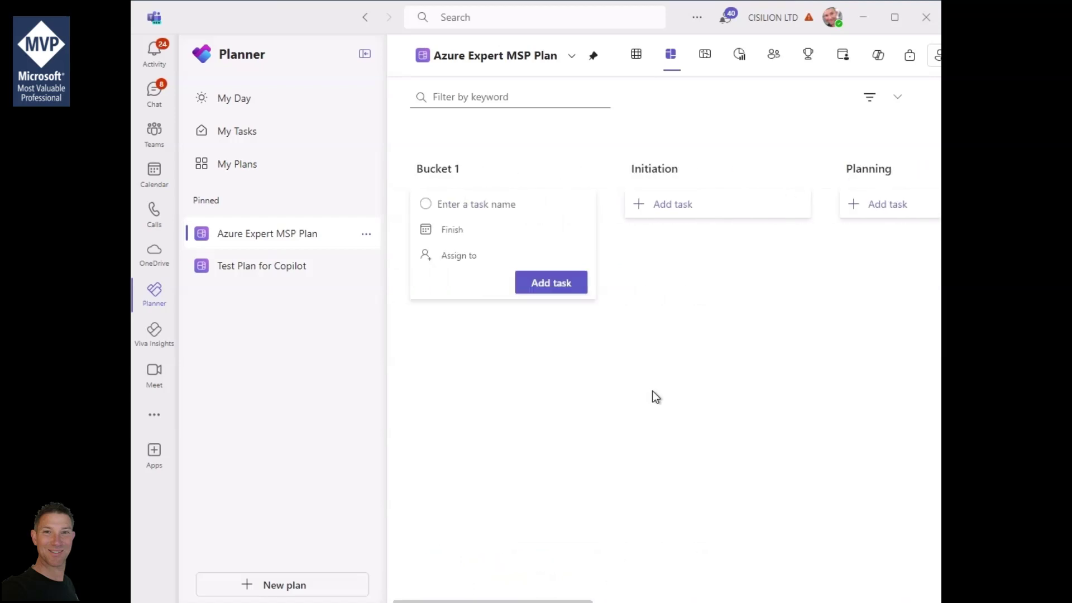
Ask Copilot for the steps and key tasks for each stage of achieving Azure Expert MSP
left_click(878, 56)
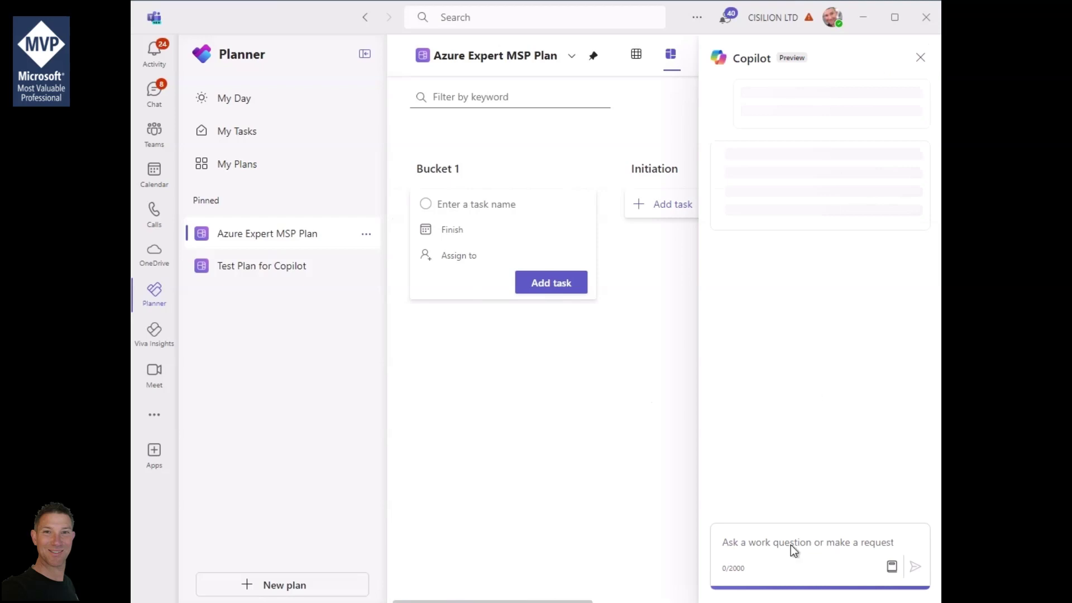
left_click(754, 541)
type("Can you help with the steps nee")
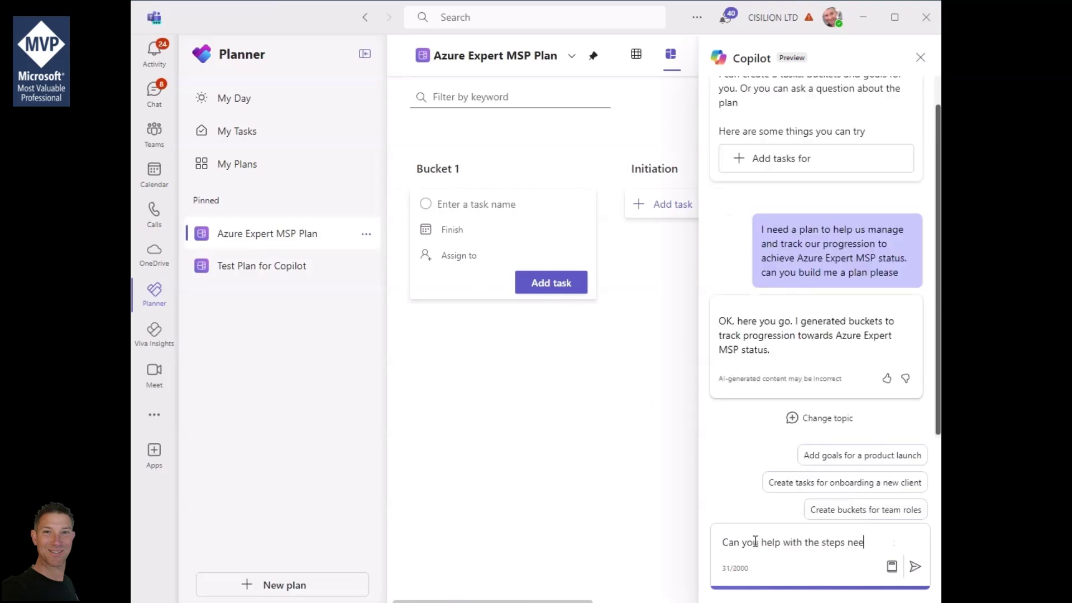
type("ded to achive")
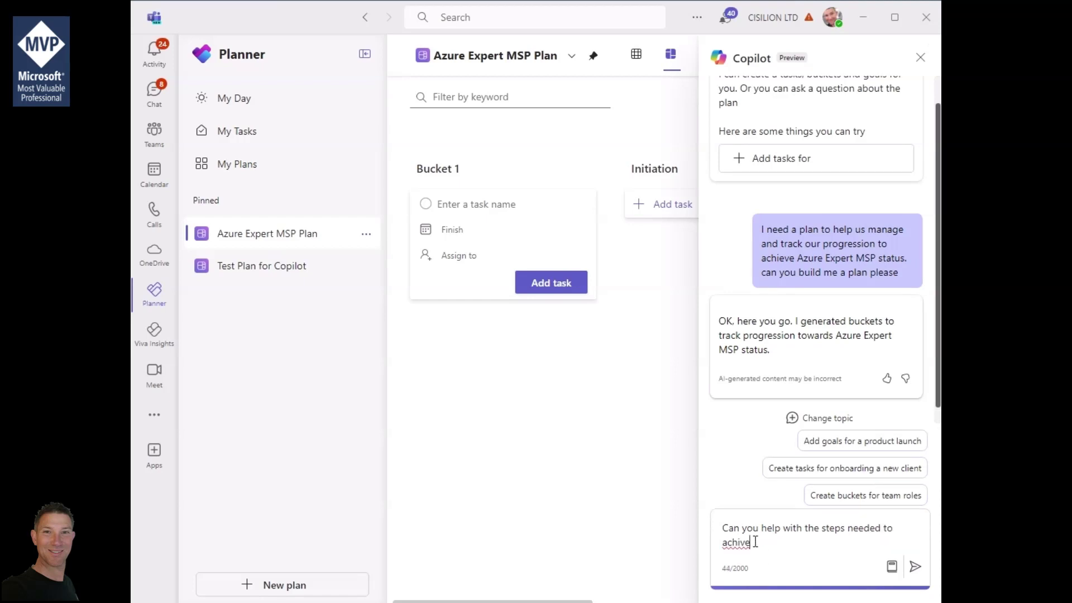
key("BackSpace")
key("BackSpace")
key("BackSpace")
type("ieve our Azure Expert MSP")
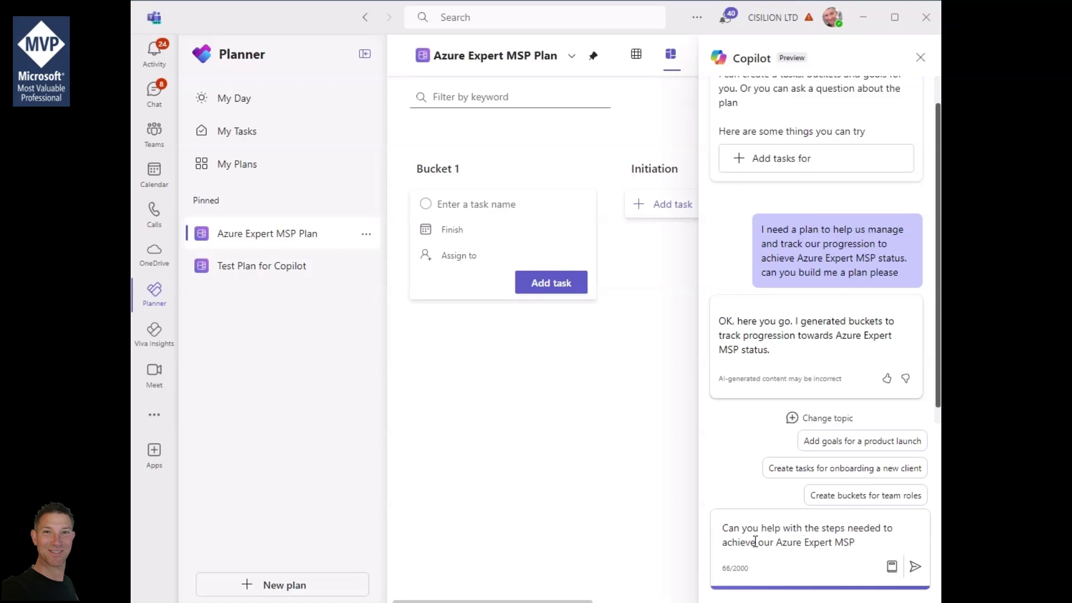
type(". Add the key tasks and stag")
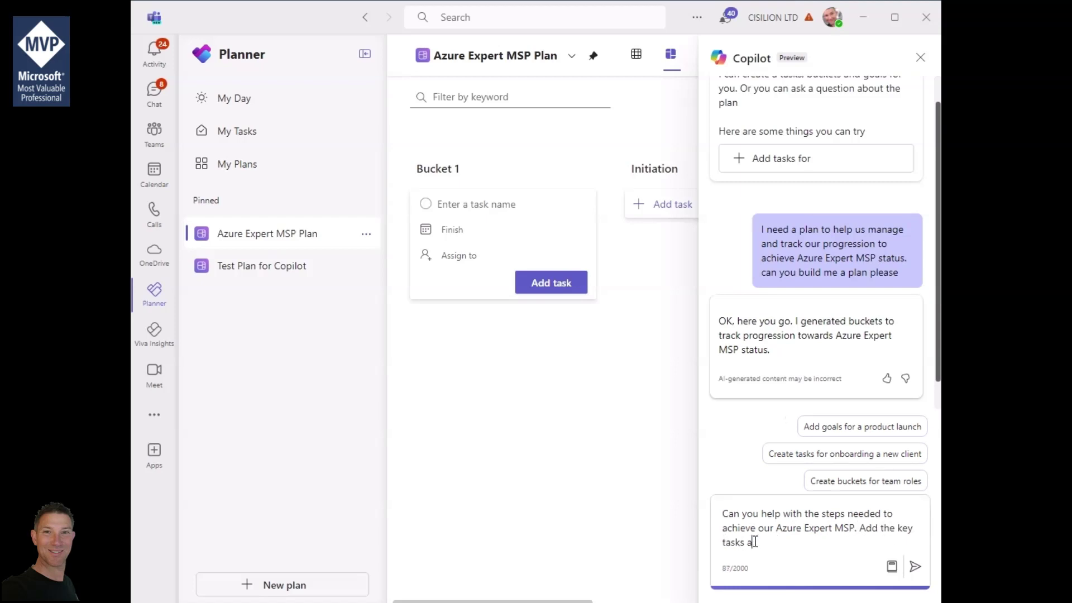
key("BackSpace")
type("for each stage")
key("Return")
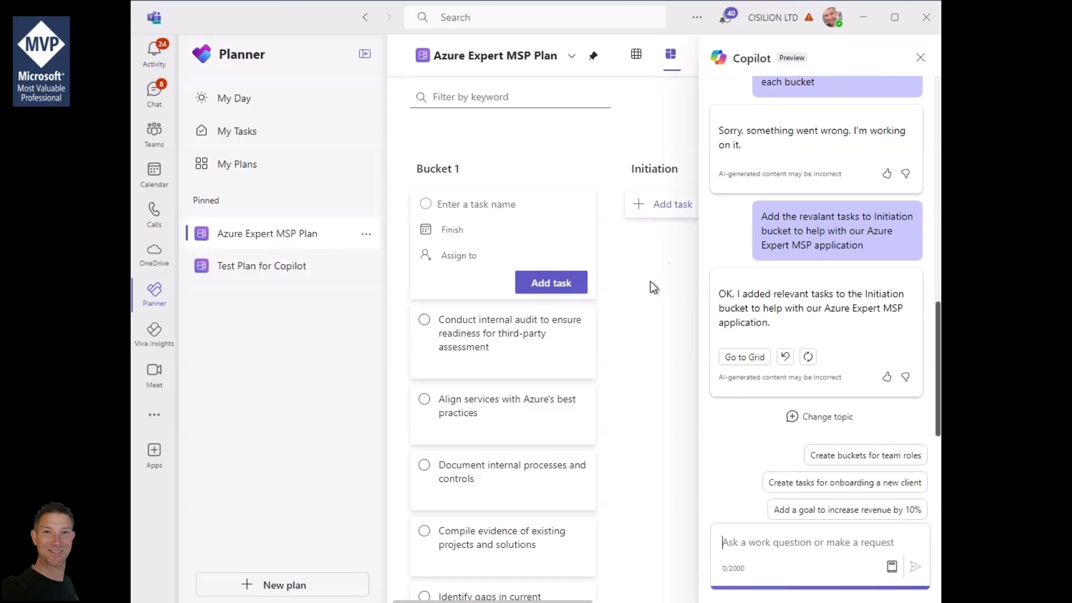
Close Copilot and dismiss the empty task form to reveal Bucket 1's Copilot tasks
left_click(918, 58)
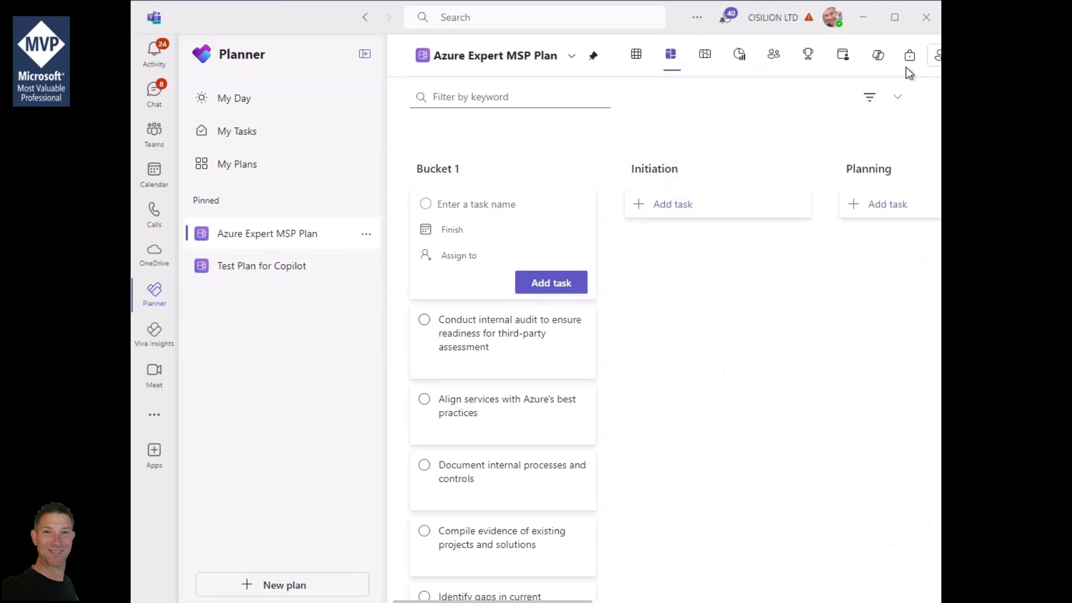
left_click(659, 440)
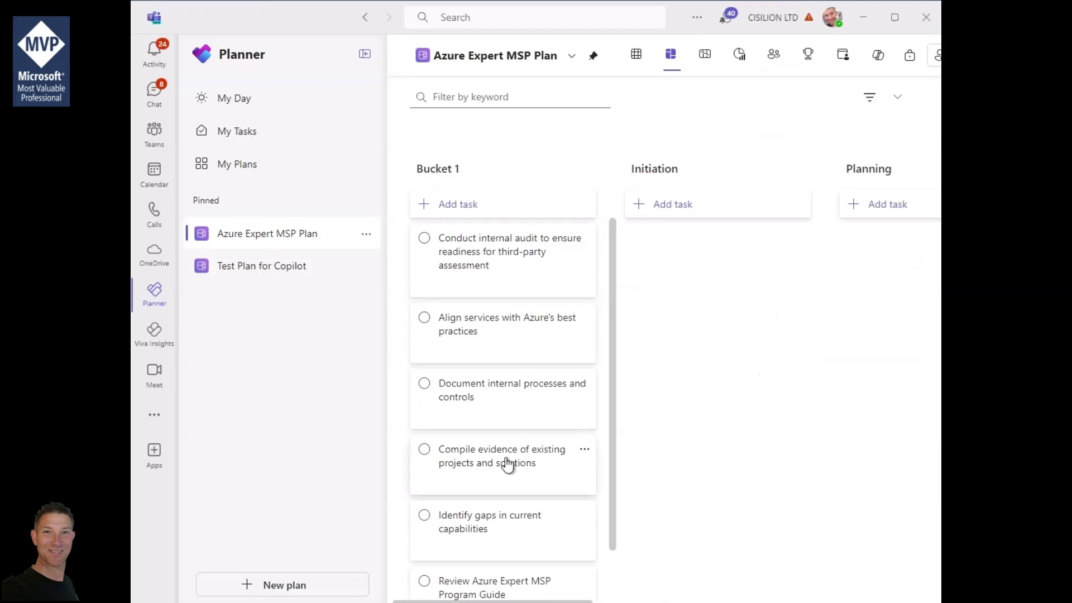
left_click_drag(613, 311, 619, 265)
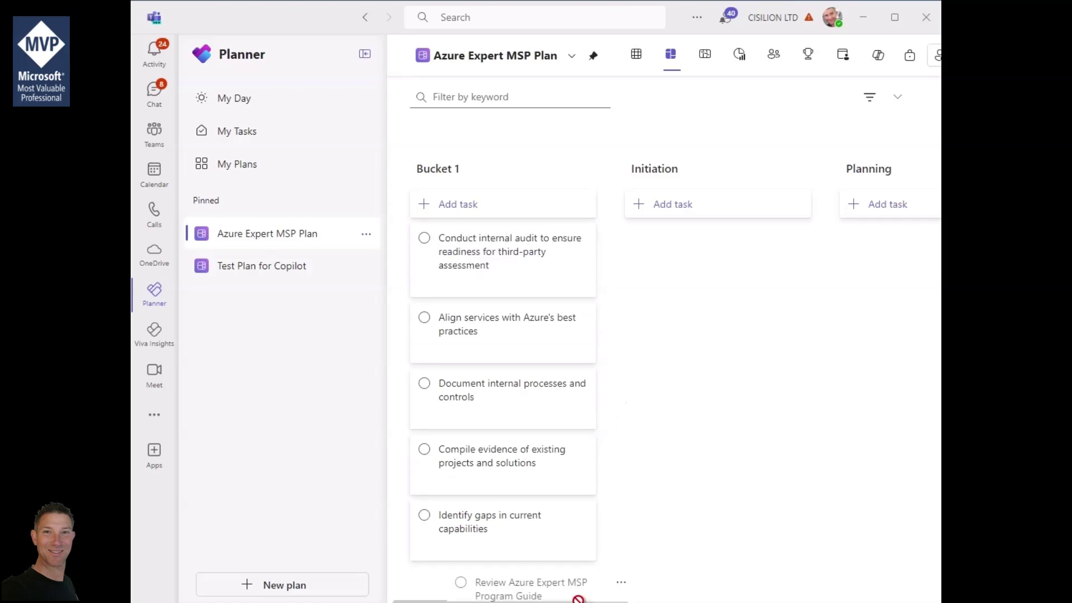
mouse_move(571, 601)
left_mouse_down()
mouse_move(904, 602)
mouse_move(576, 602)
left_mouse_up()
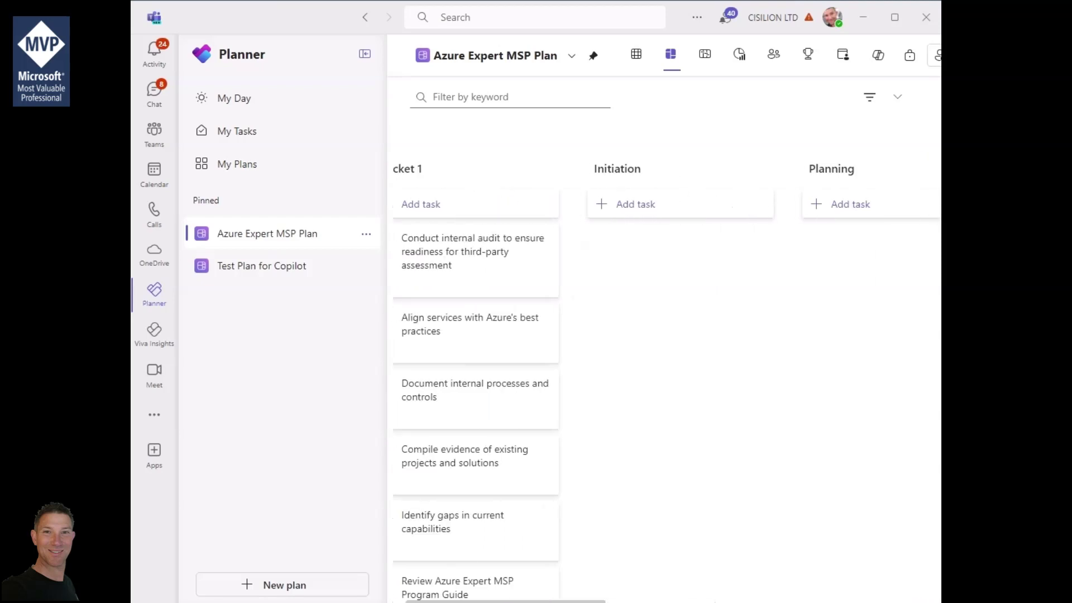
Ask Copilot to 'organise these tasks across the appropriate buckets please'
left_click(878, 56)
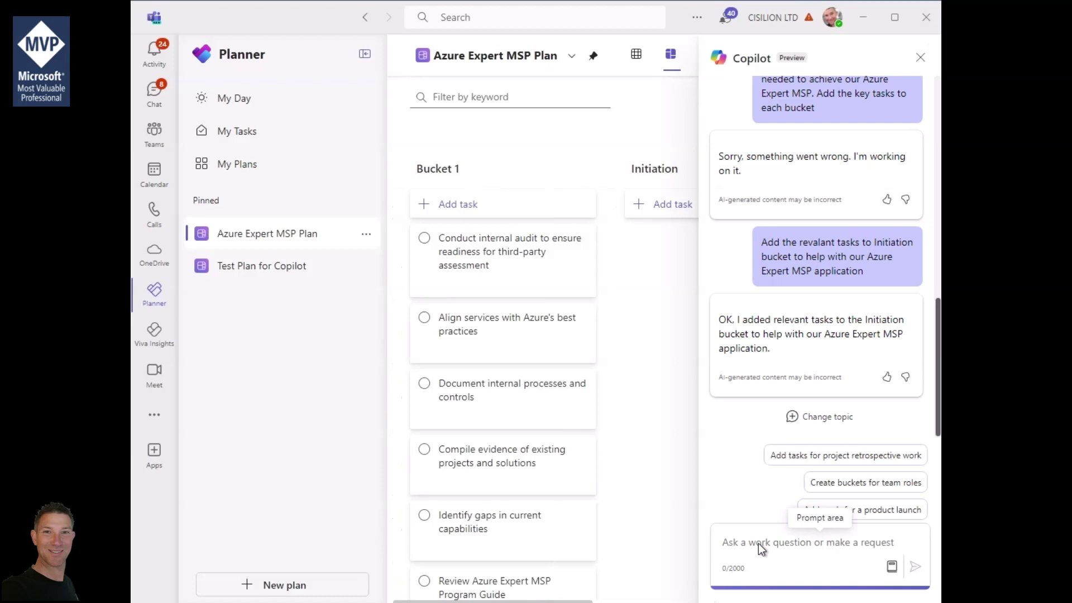
type("organisate")
key("BackSpace")
key("BackSpace")
key("BackSpace")
type("e")
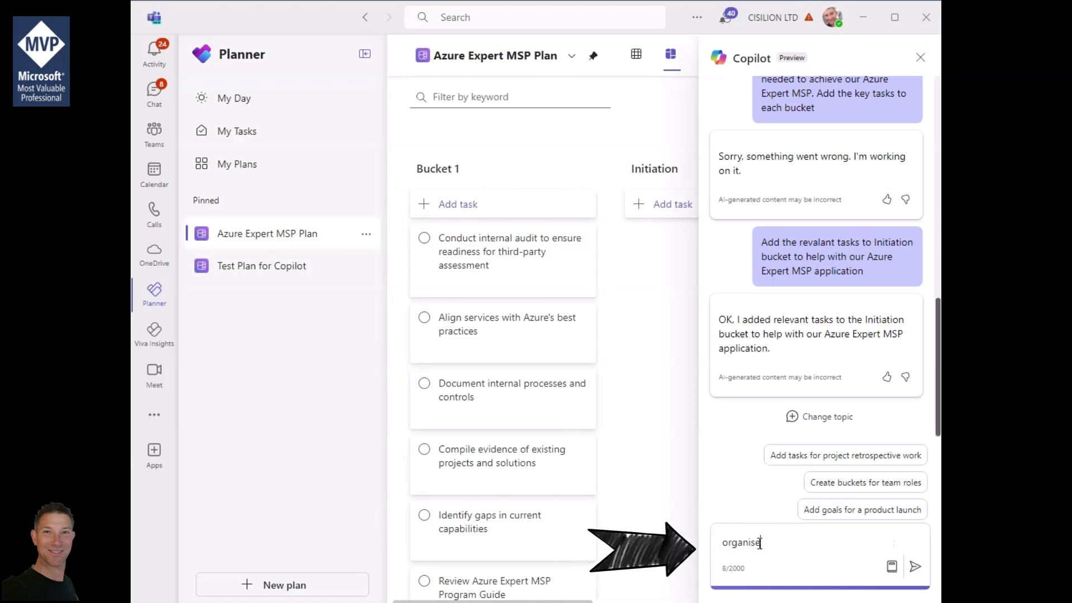
type(" these tasks across")
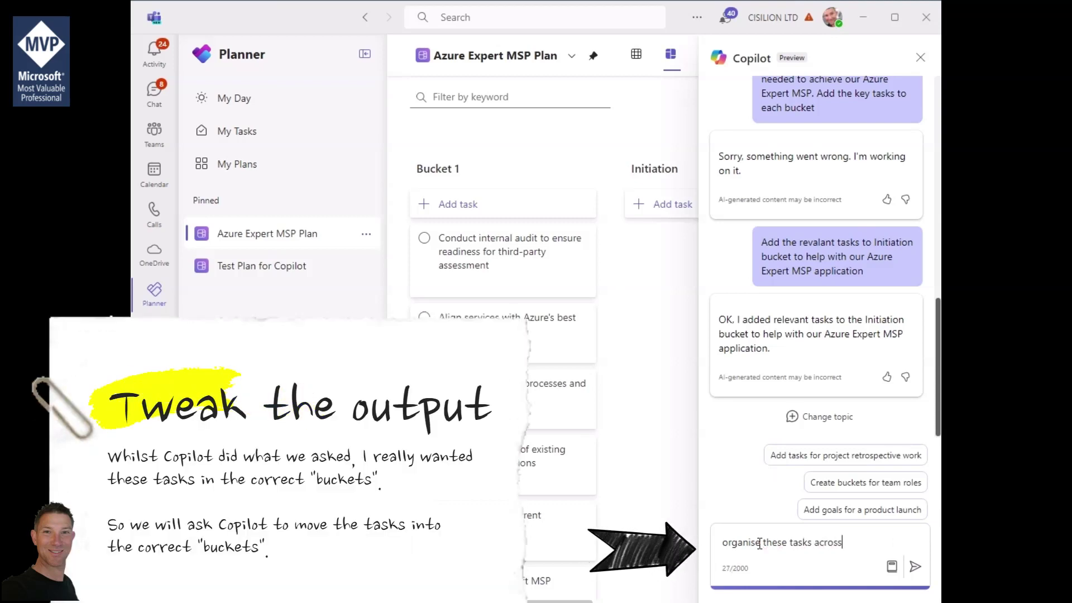
type(" the approporate")
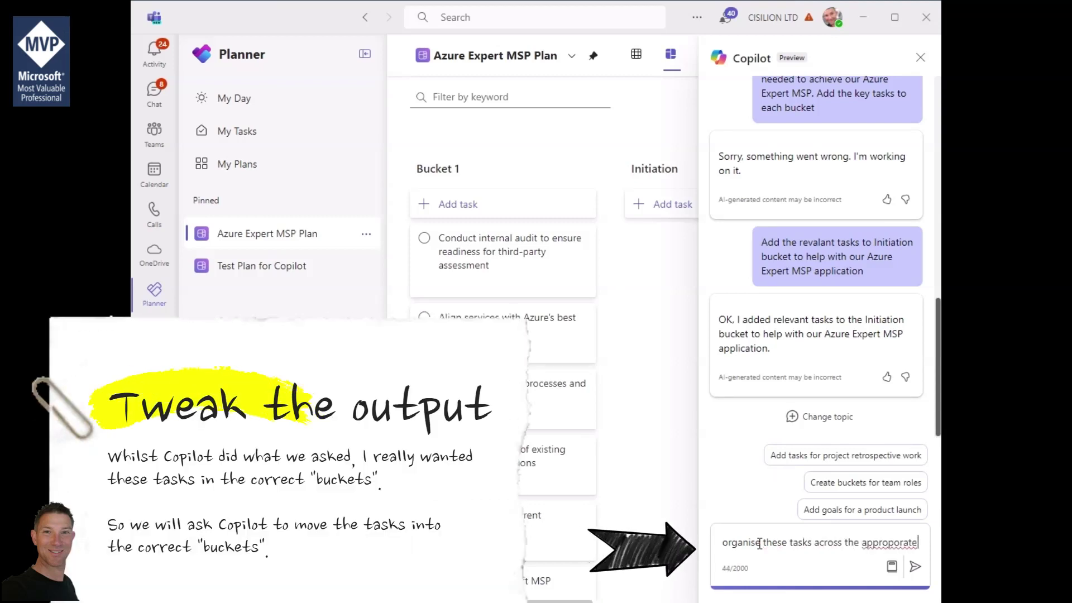
type(" buckets please")
key("Return")
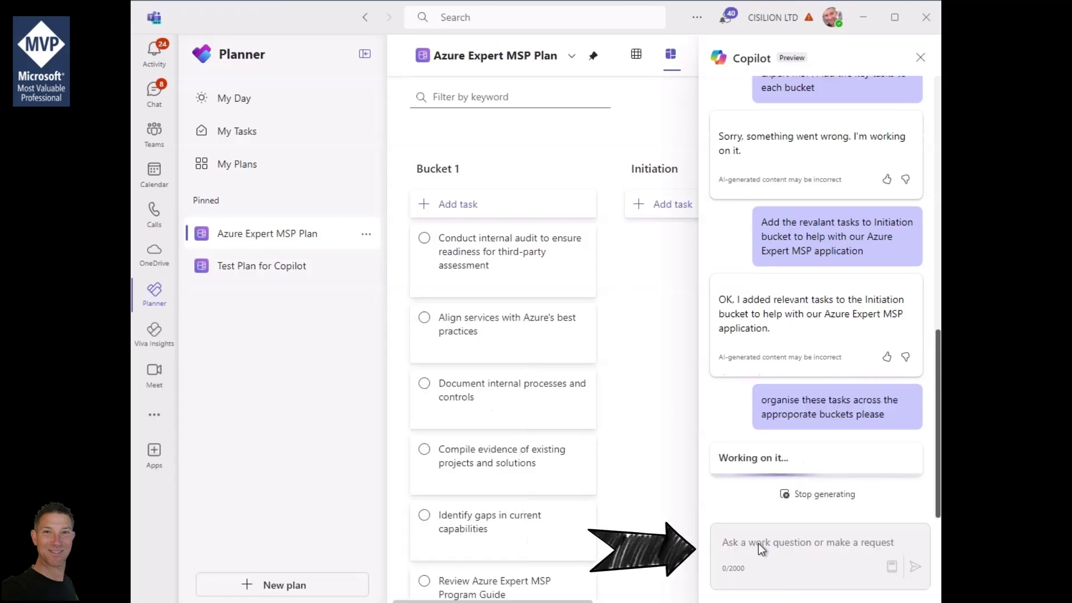